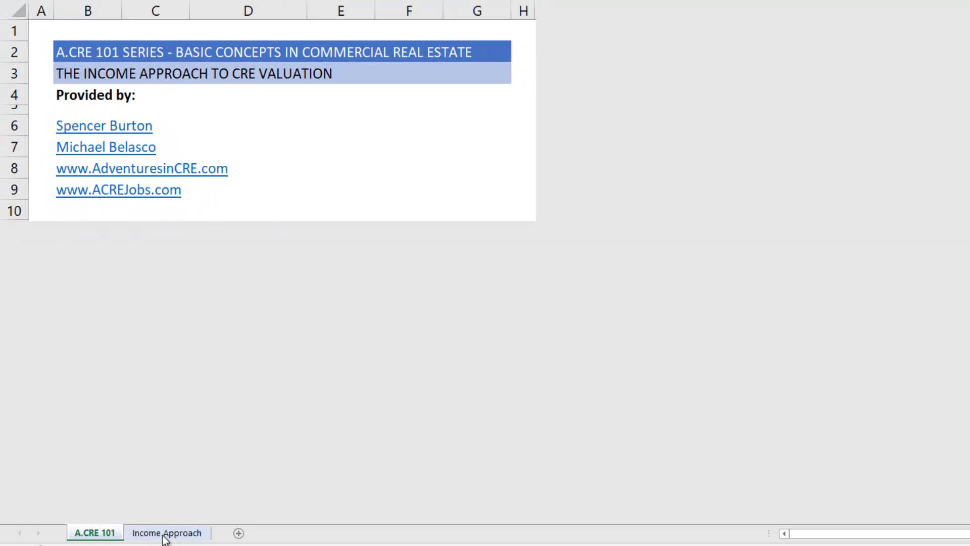
Go to the Income Approach sheet and highlight the valuation table B2:E23 for review.
left_click(164, 534)
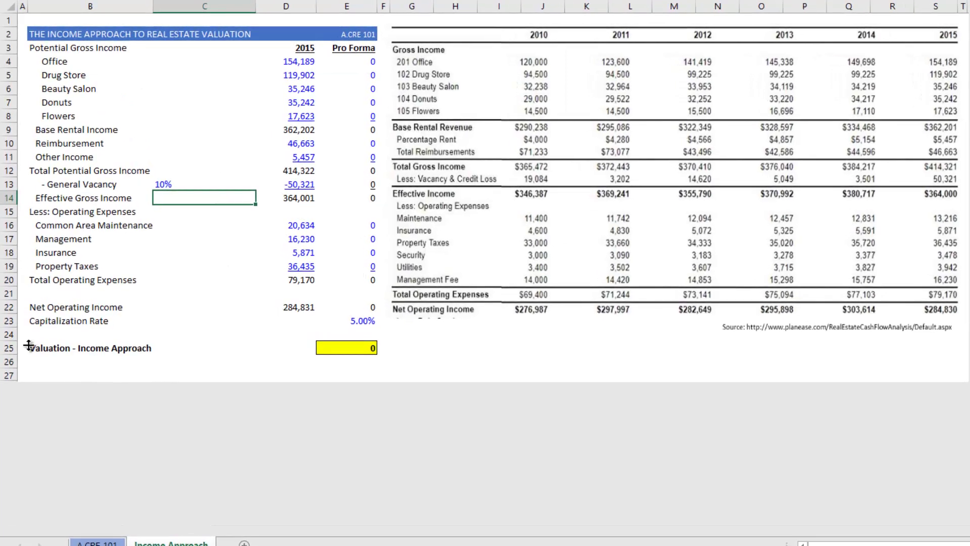
left_click_drag(38, 34, 386, 325)
left_click(199, 293)
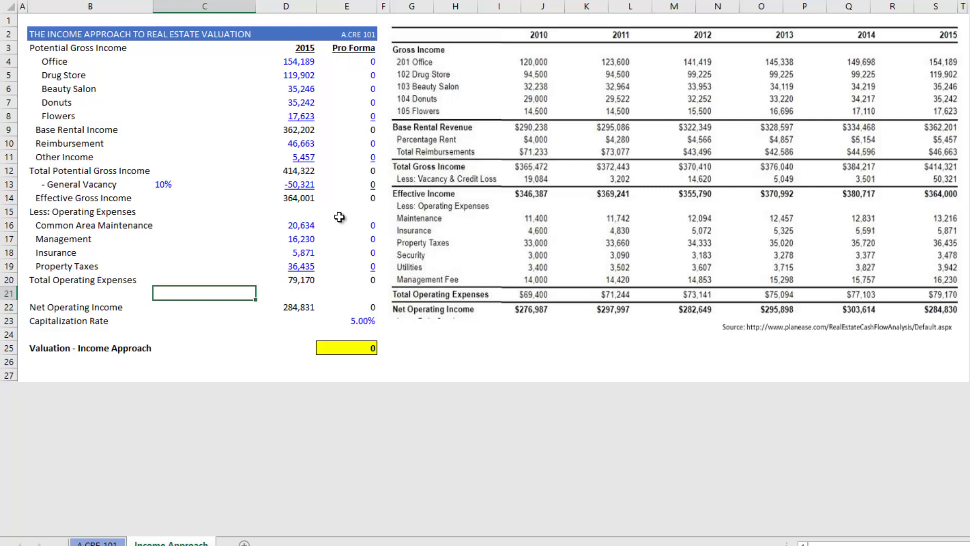
left_click(355, 308)
left_click(356, 321)
left_click(353, 348)
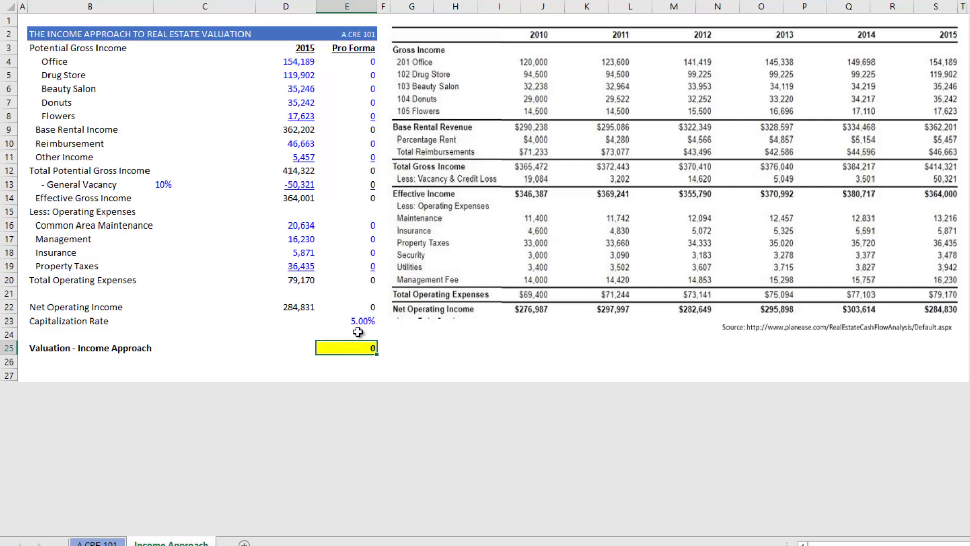
left_click(364, 307)
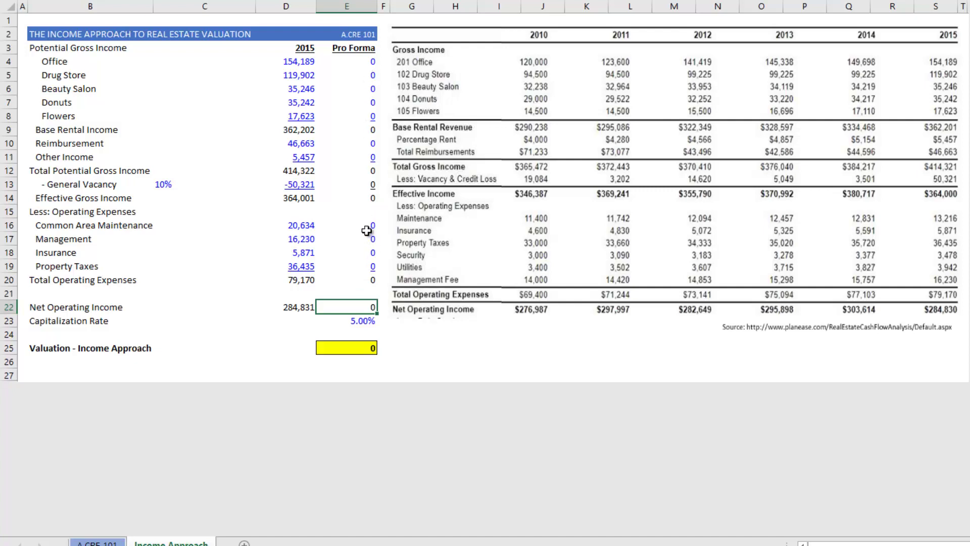
left_click(365, 74)
left_click(366, 88, "shift")
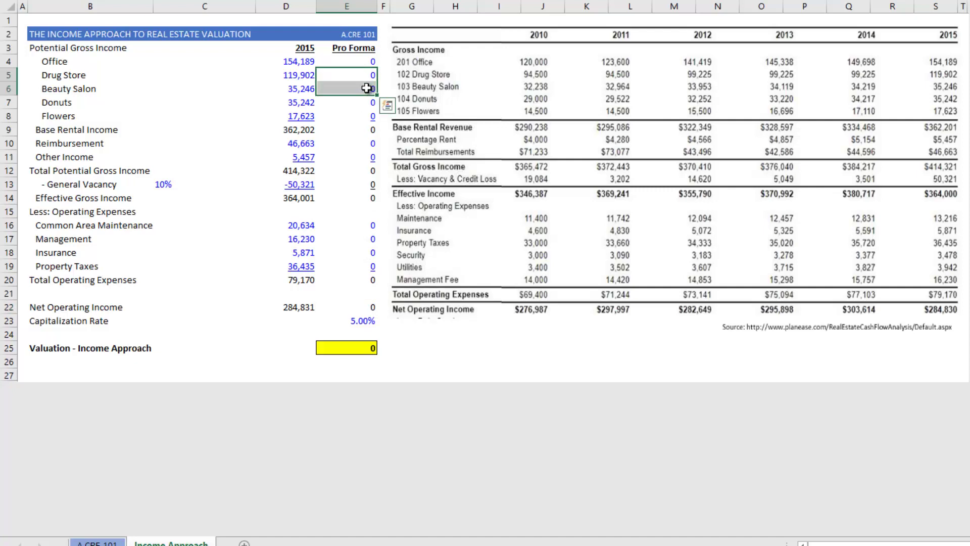
left_click(362, 305)
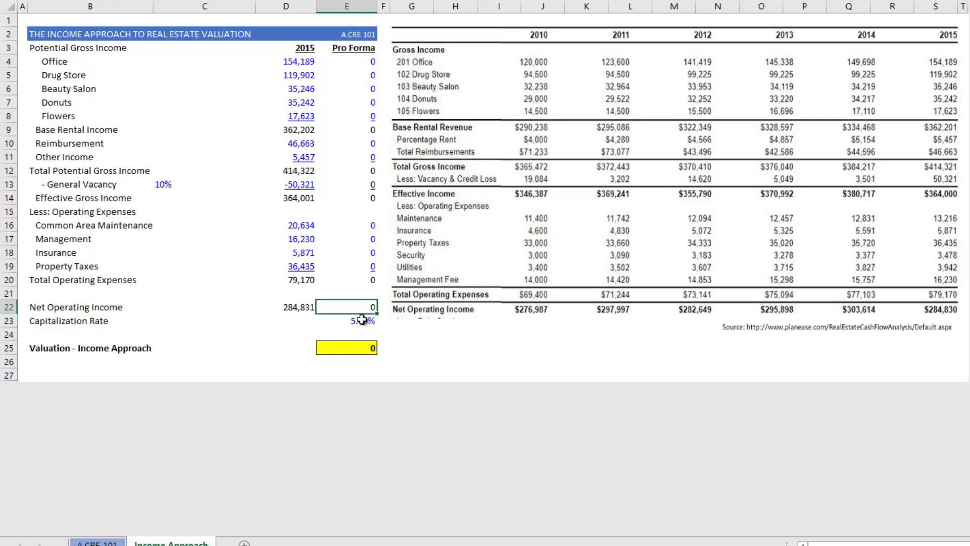
left_click(362, 319)
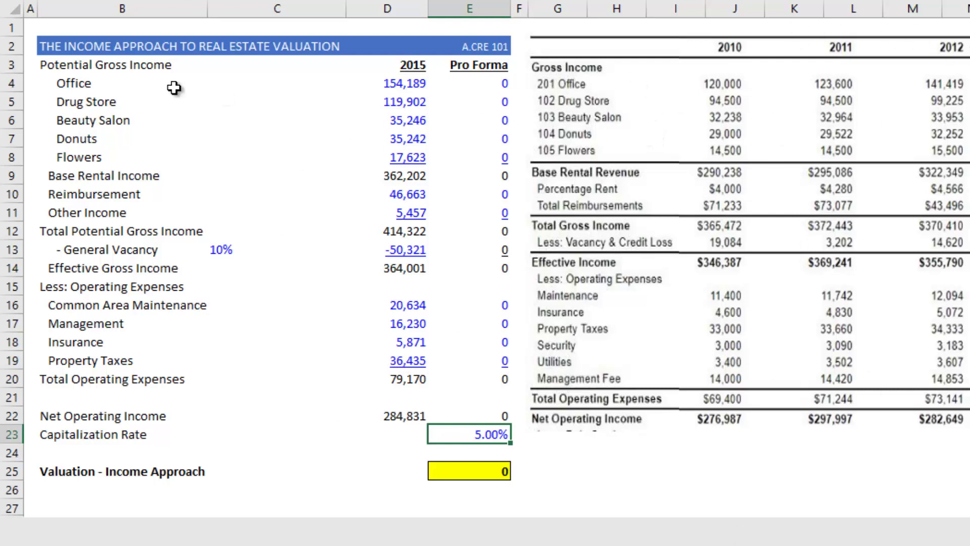
left_click_drag(94, 107, 93, 138)
left_click(88, 175)
left_click(87, 305)
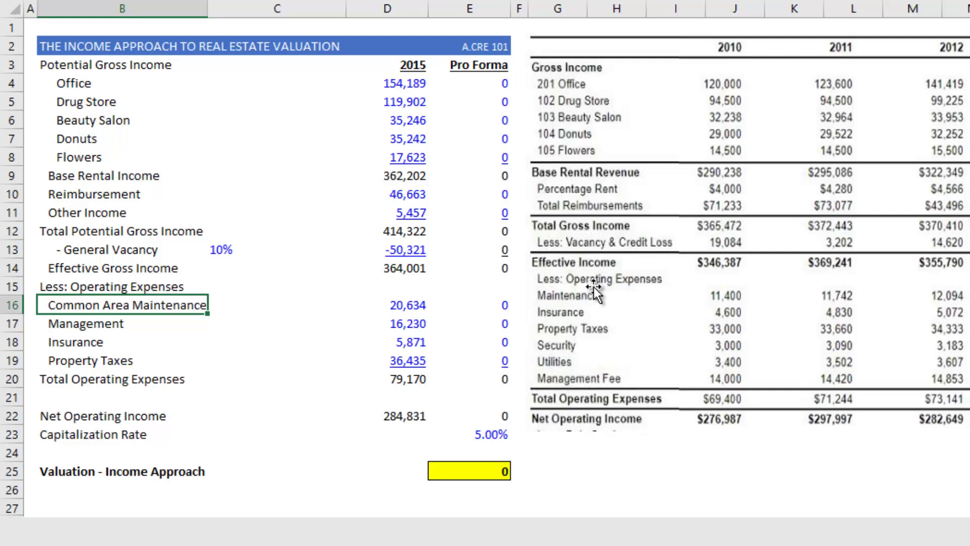
left_click(116, 323)
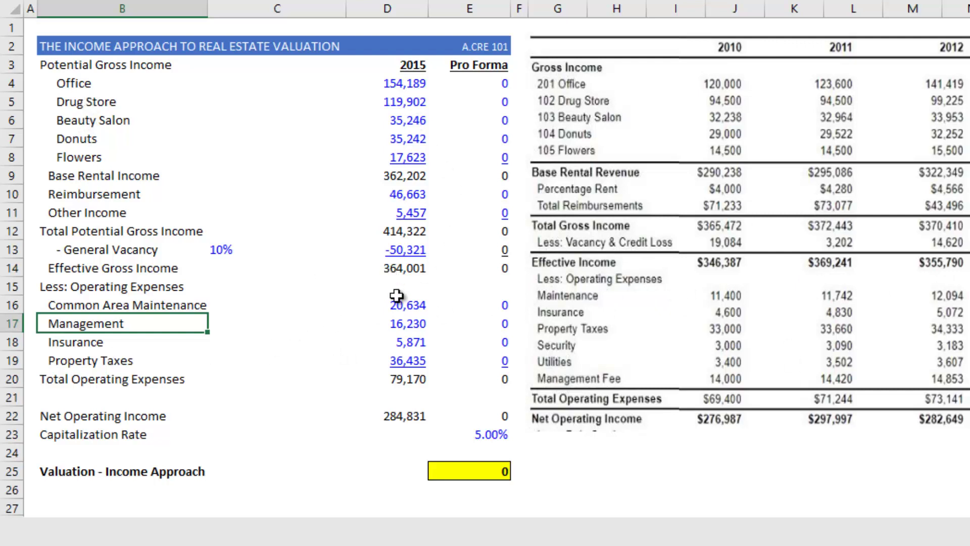
left_click(410, 305)
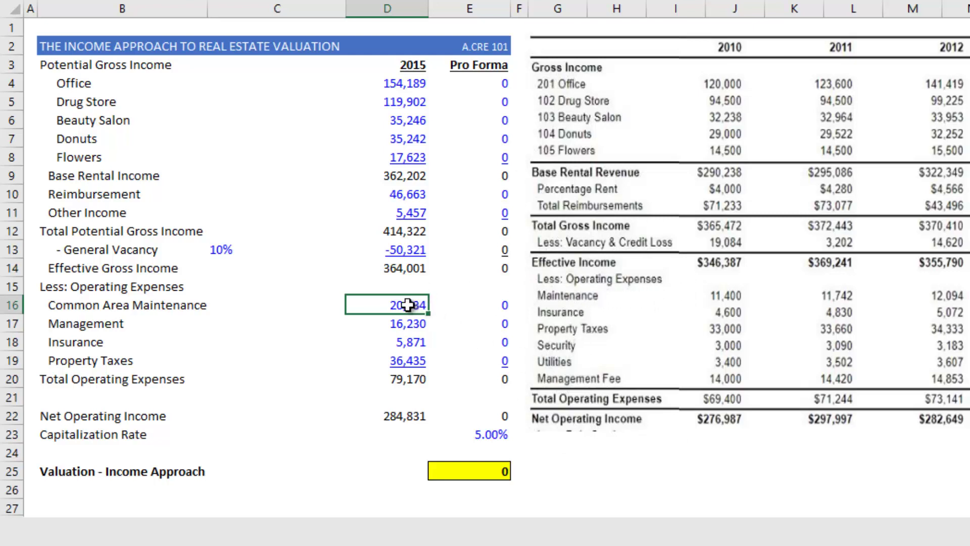
left_click(401, 416)
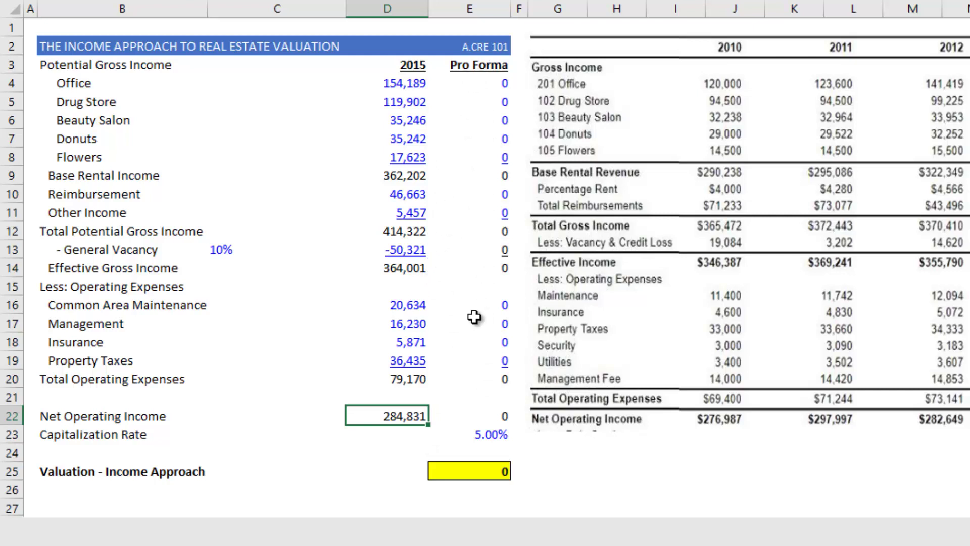
left_click_drag(480, 66, 492, 349)
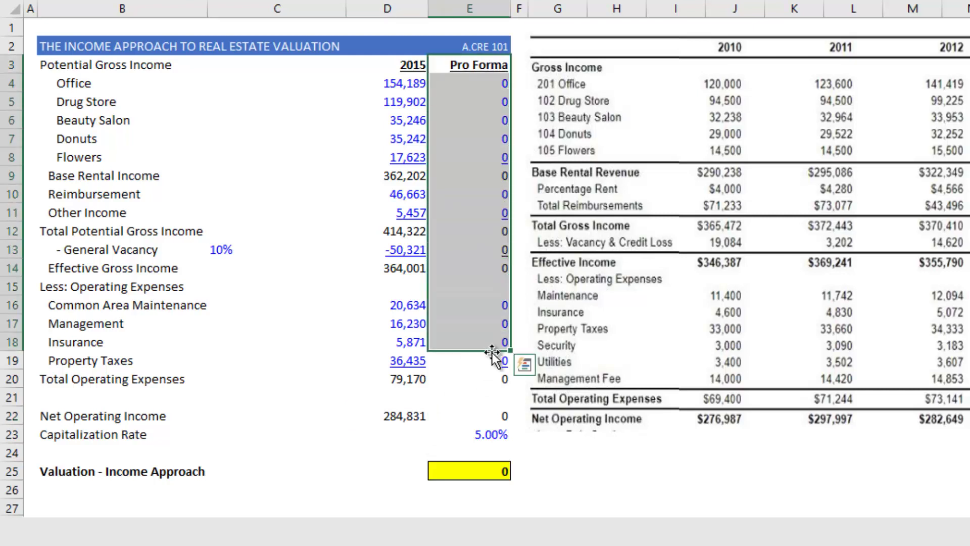
left_click(491, 106)
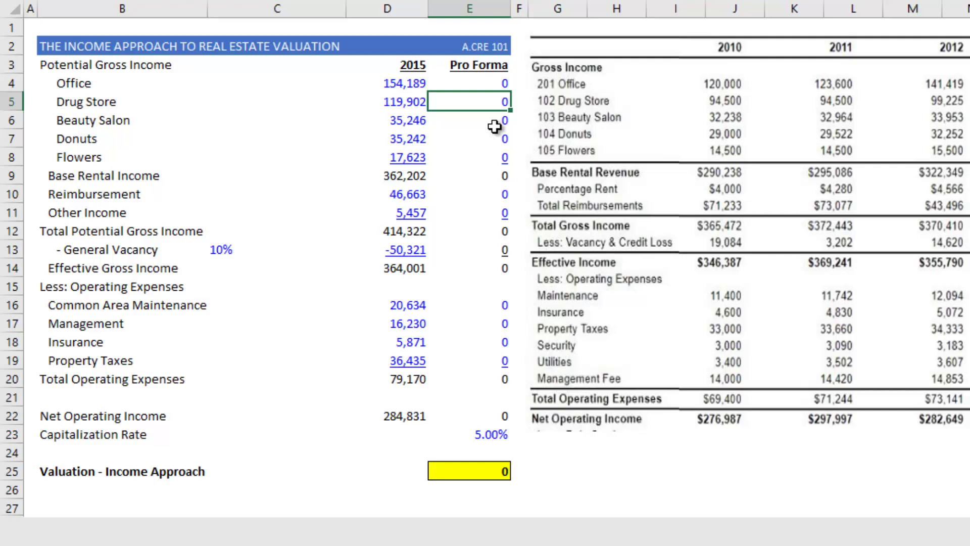
Enter =D4*1.03 in E4 so the Office Pro Forma rent grows 3% over 2015.
left_click(413, 83)
left_click(483, 83)
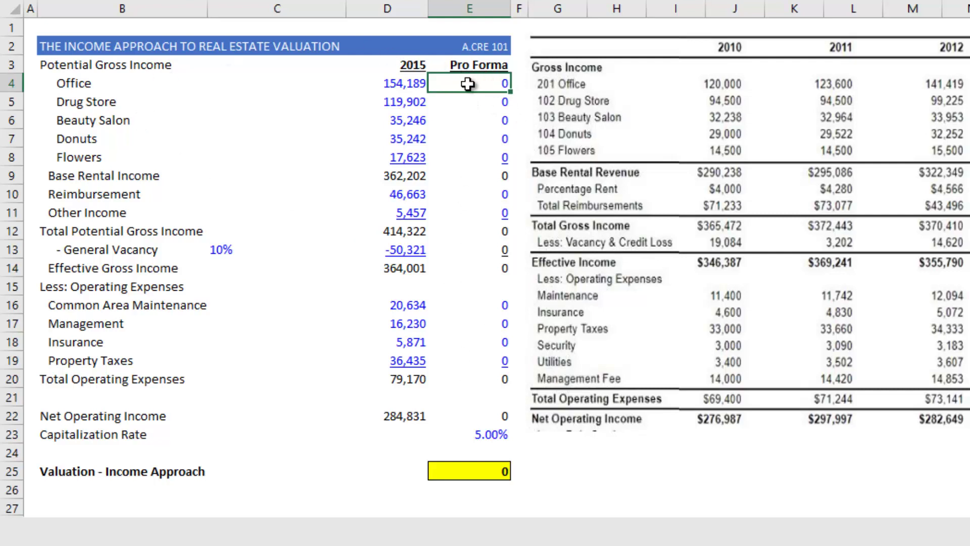
left_click_drag(470, 83, 490, 156)
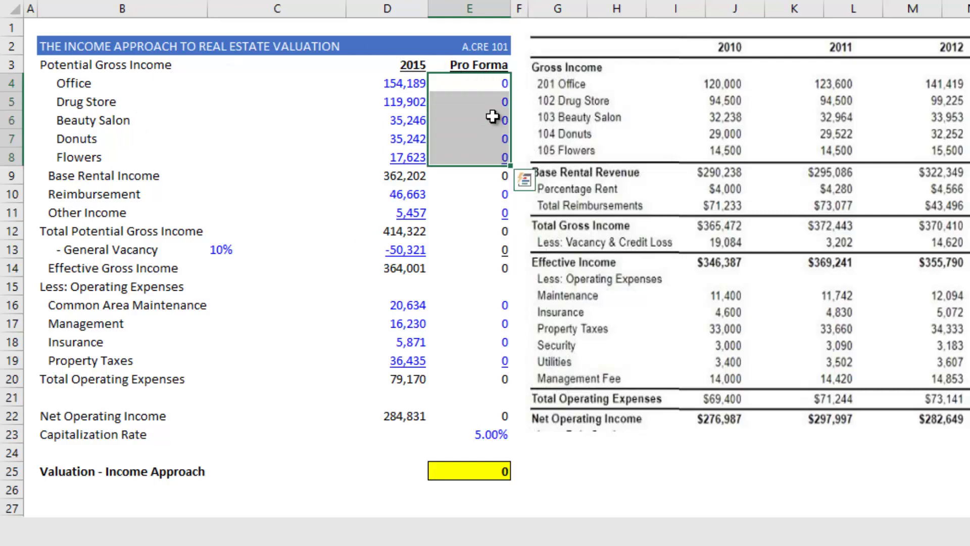
left_click(494, 83)
type("=")
key("Left")
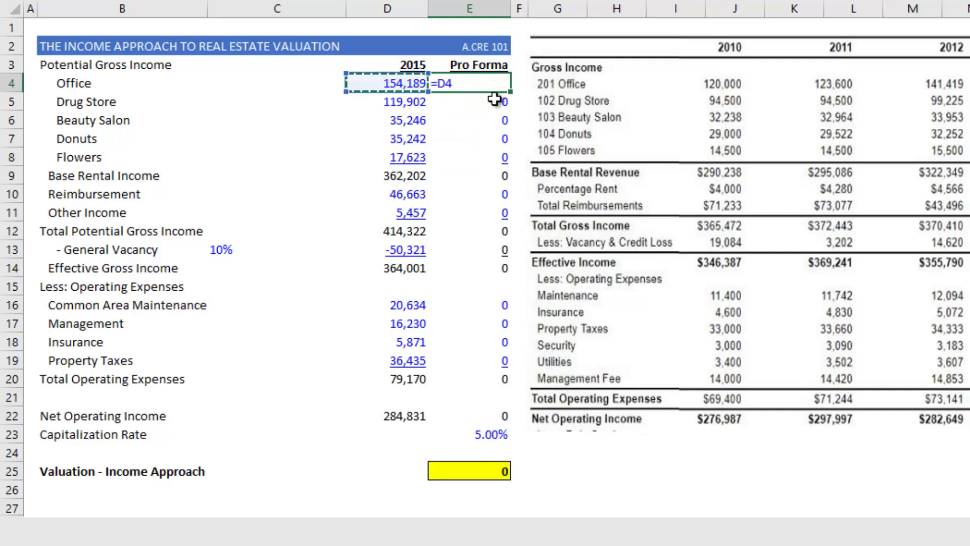
type("*1.03")
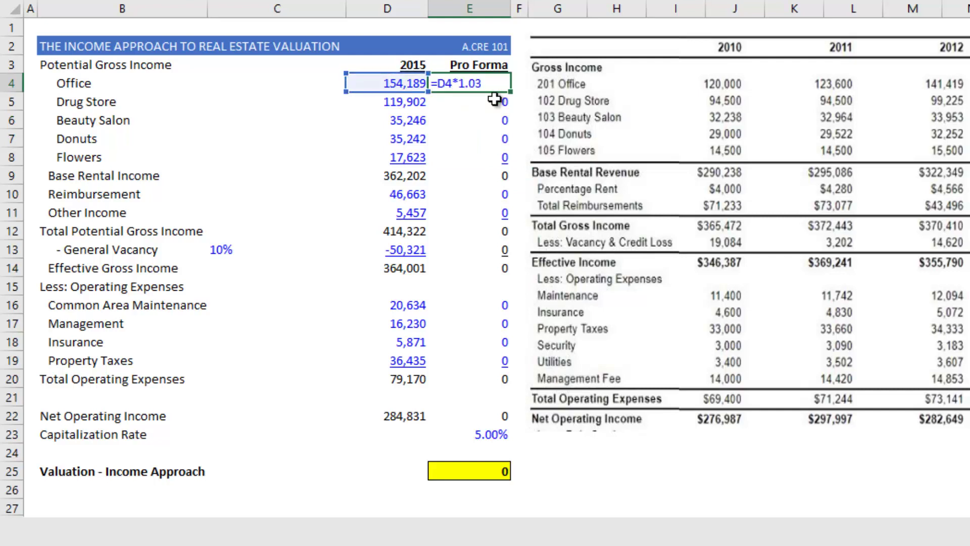
key("Return")
Copy the Office growth formula into E5:E8 for the remaining tenants through Flowers.
key("Up")
key("ctrl+c")
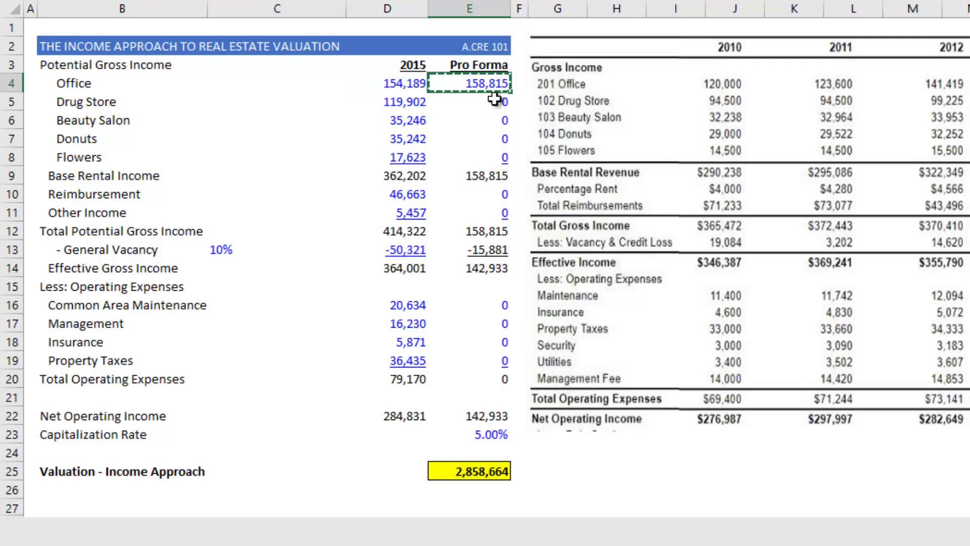
key("Down")
key("shift+Down")
key("shift+Down")
key("shift+Down")
key("ctrl+v")
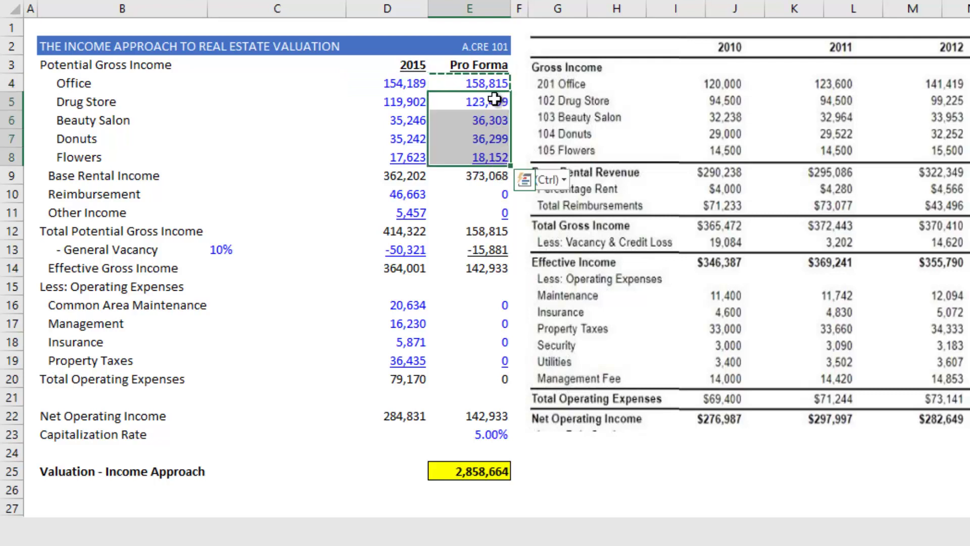
key("Escape")
key("Left")
key("Left")
key("Left")
key("Left")
key("Up")
key("Right")
key("Down")
key("Down")
key("Down")
key("Down")
key("Down")
key("Right")
key("Right")
key("Right")
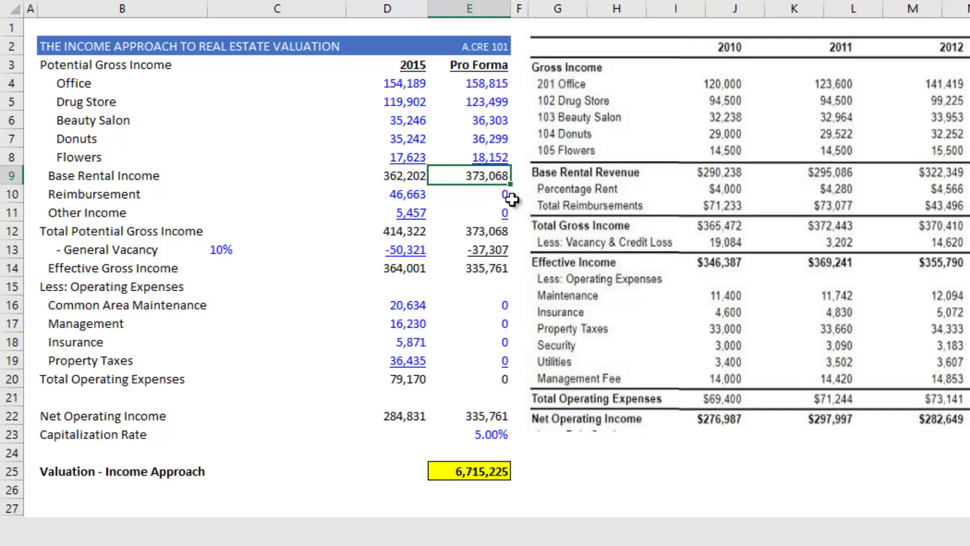
left_click(486, 194)
left_click(104, 193)
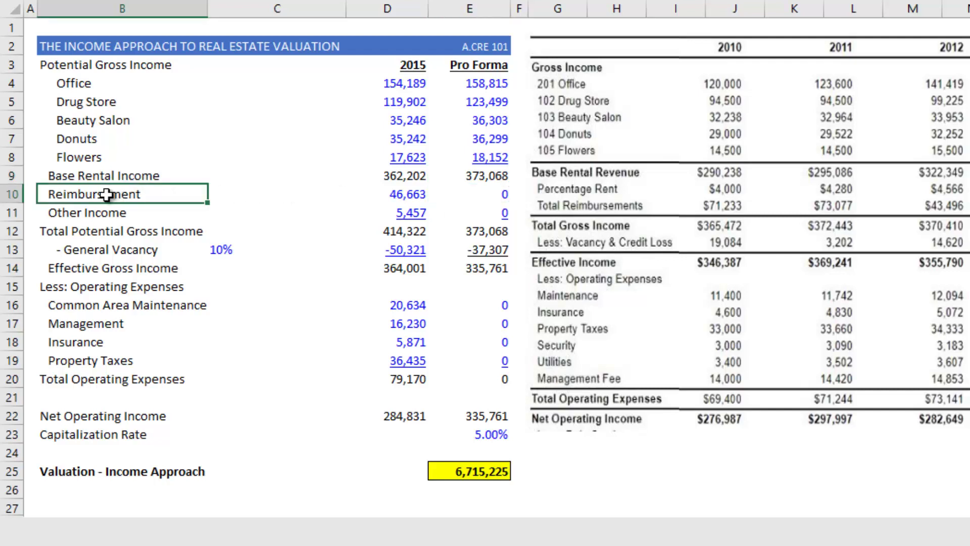
left_click(492, 193)
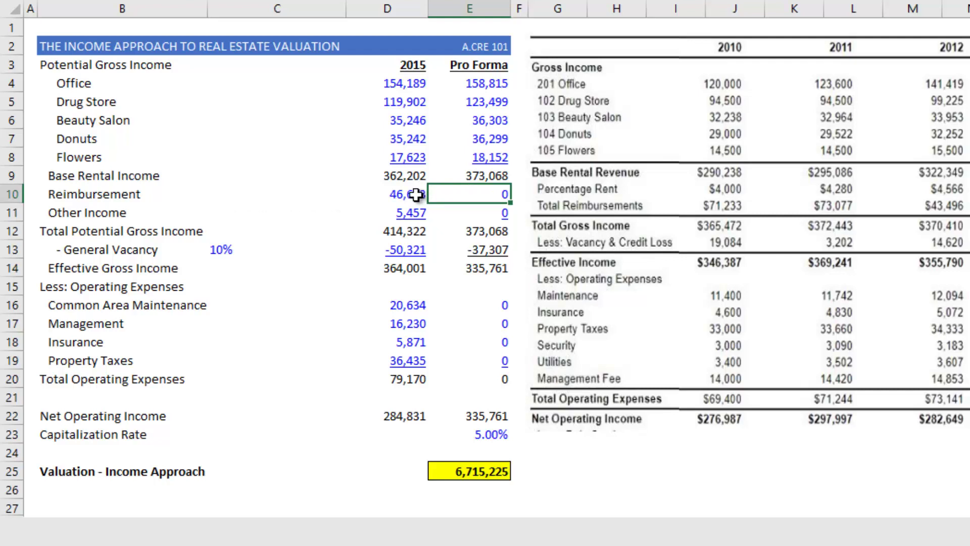
left_click(419, 376)
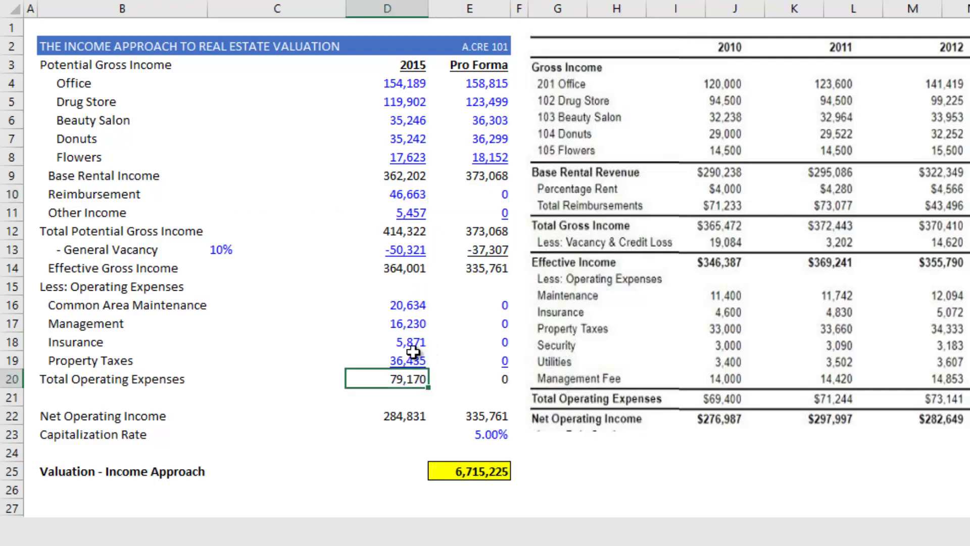
left_click(412, 195)
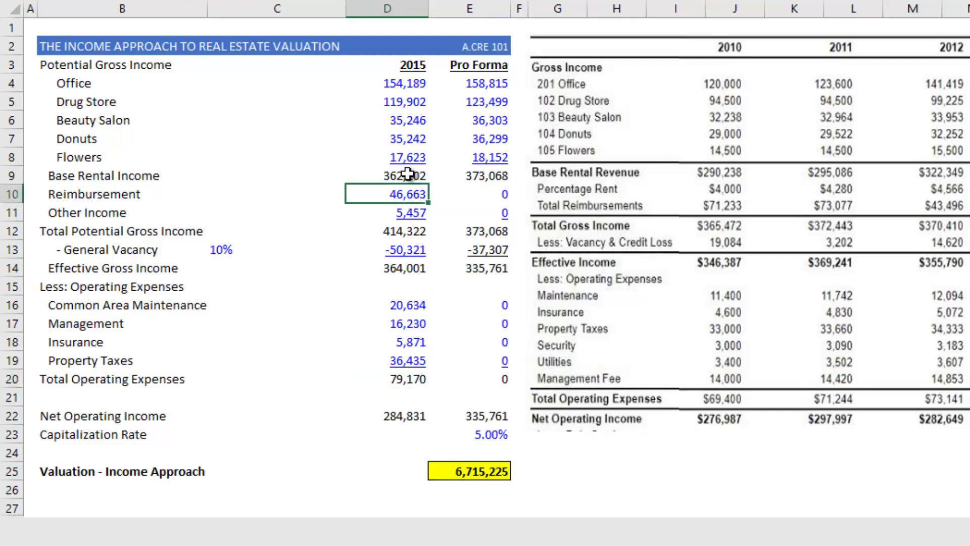
Enter =D10/D20 in D24, showing 2015 reimbursement is 59% of total operating expenses.
left_click(398, 456)
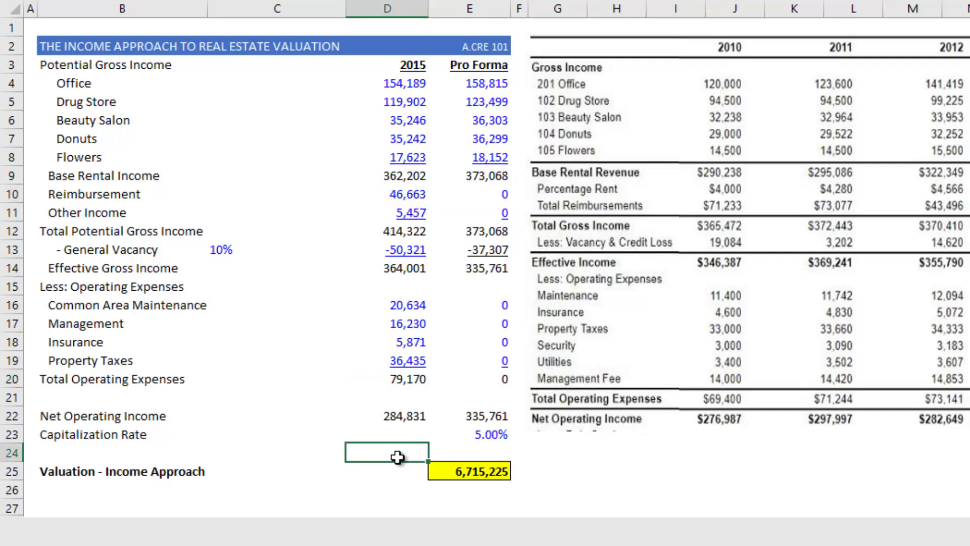
type("=")
left_click(411, 195)
type("/")
left_click(415, 379)
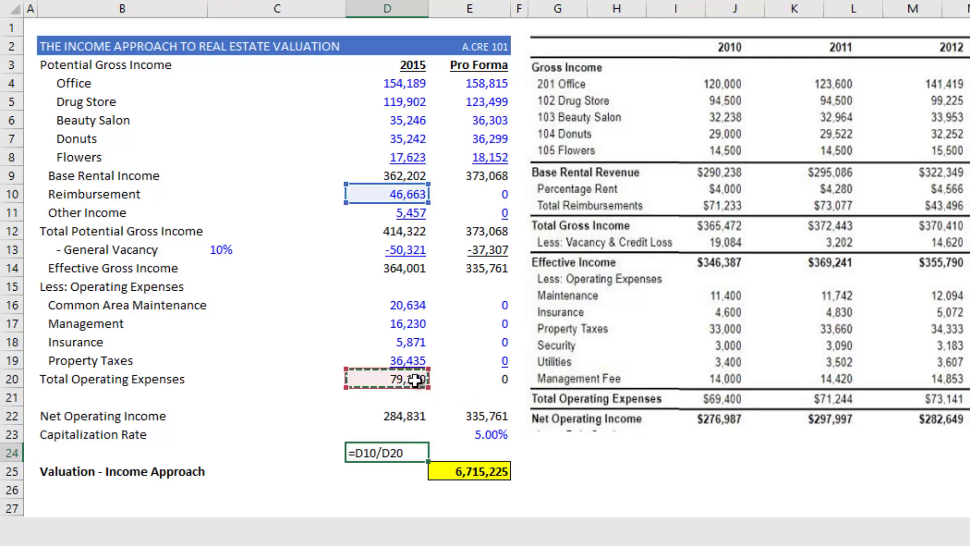
key("ctrl+Return")
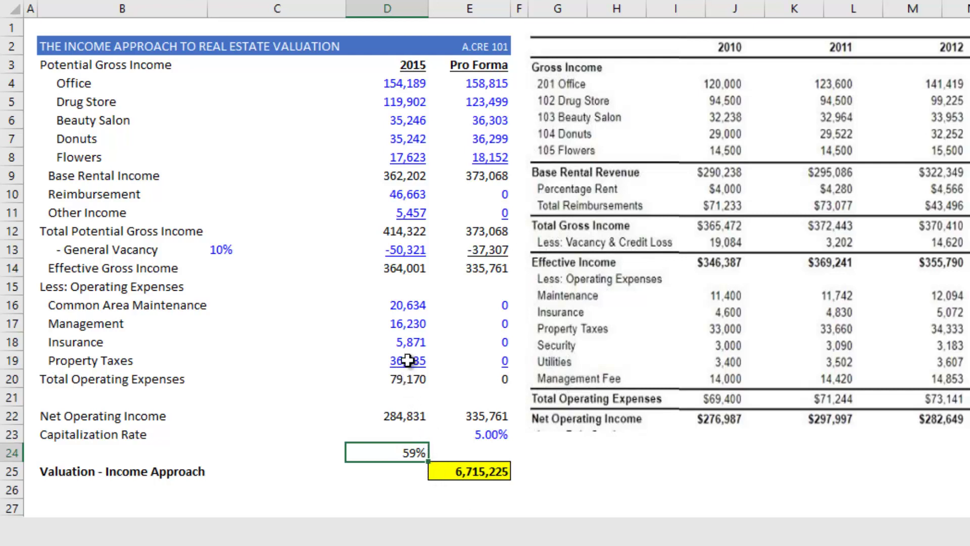
left_click(421, 194)
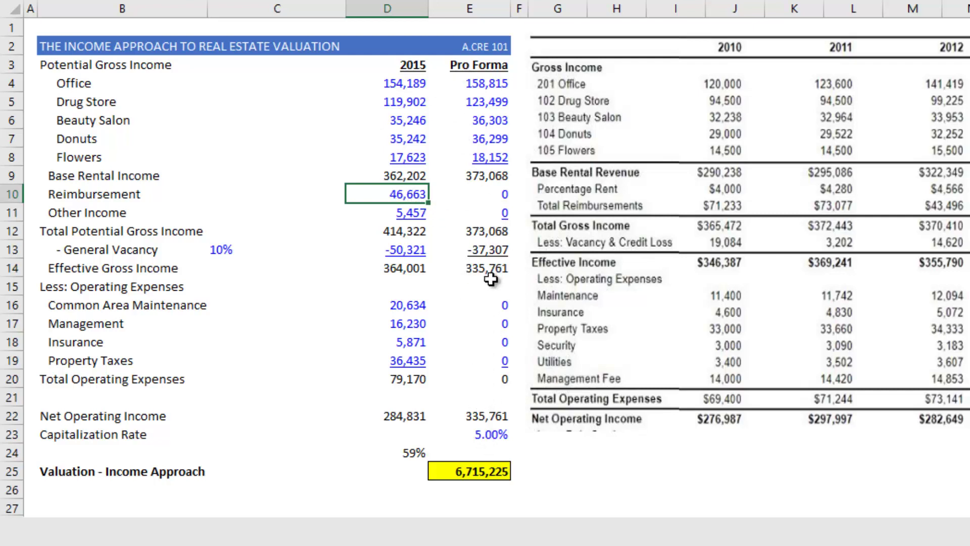
left_click(475, 198)
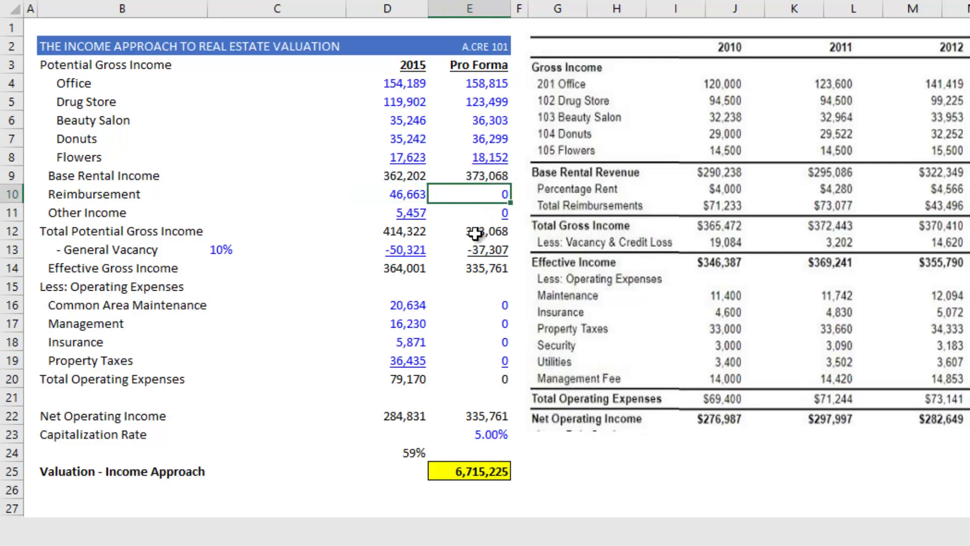
Enter =D16*1.03 in E16 to grow Pro Forma common area maintenance 3%.
left_click_drag(472, 307, 472, 362)
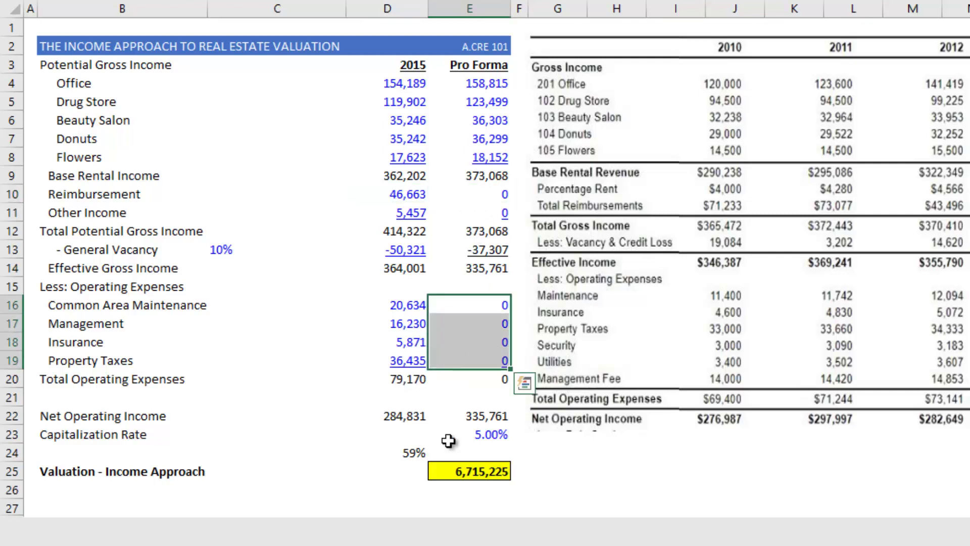
left_click(454, 305)
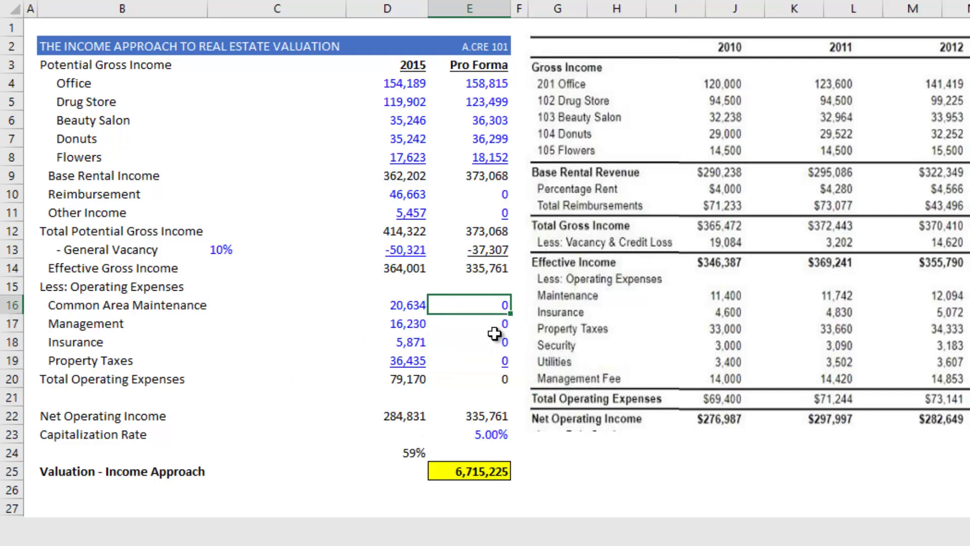
type("=")
key("Left")
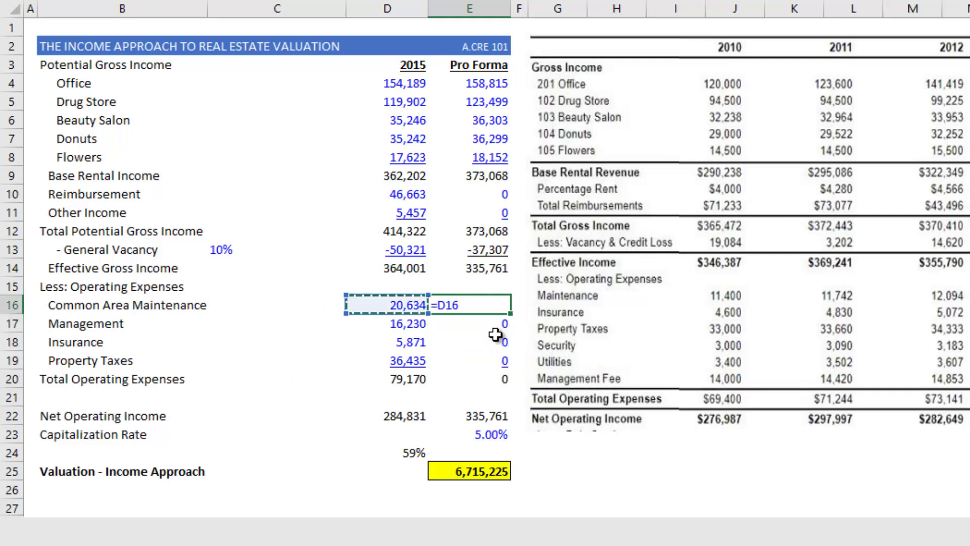
type("*1.03")
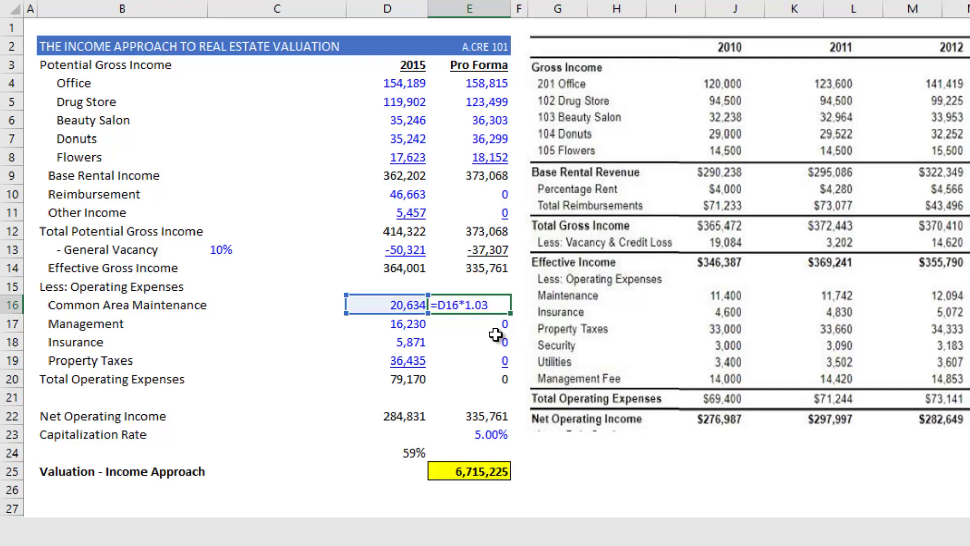
key("Return")
Copy the growth formula into E17:E19, making Pro Forma total operating expenses 81,545.
key("Up")
key("ctrl+c")
key("Down")
key("shift+Down")
key("shift+Down")
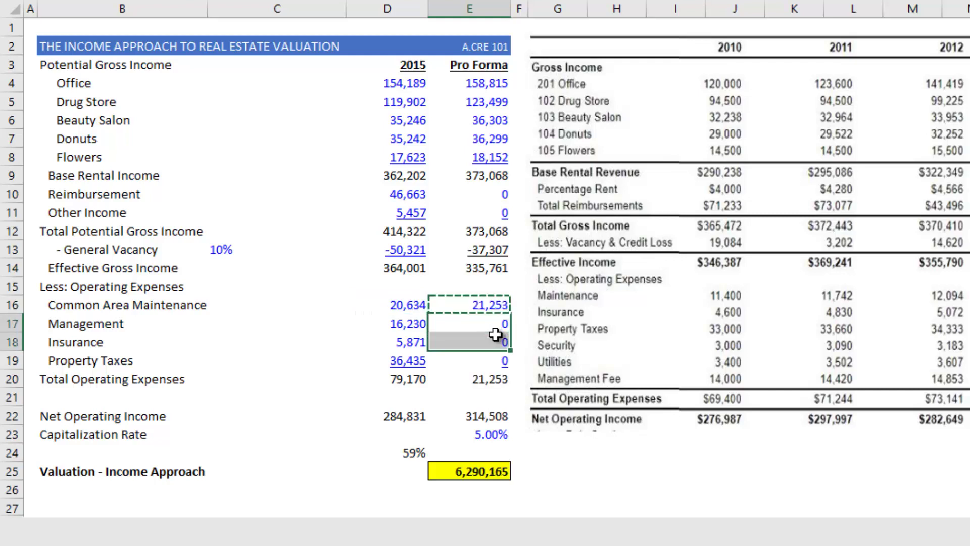
key("ctrl+v")
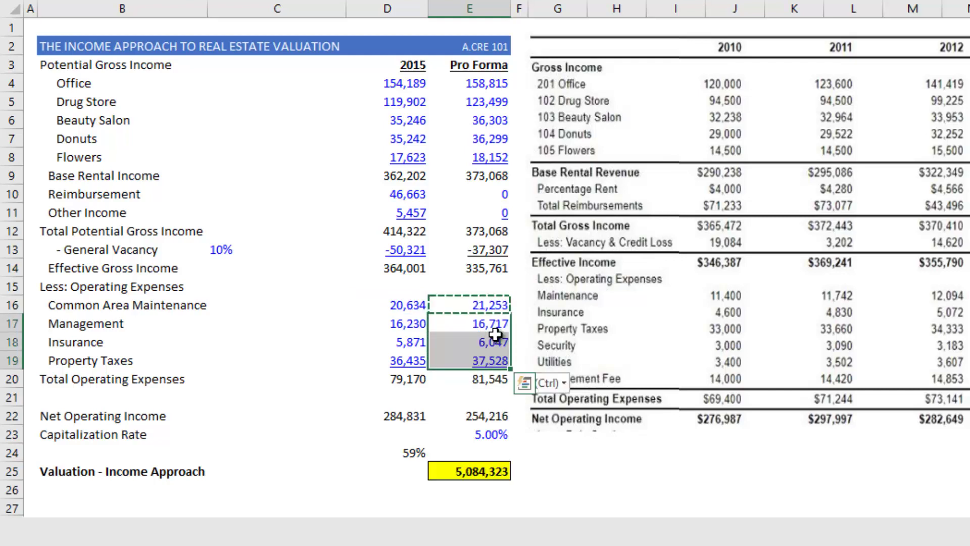
key("Return")
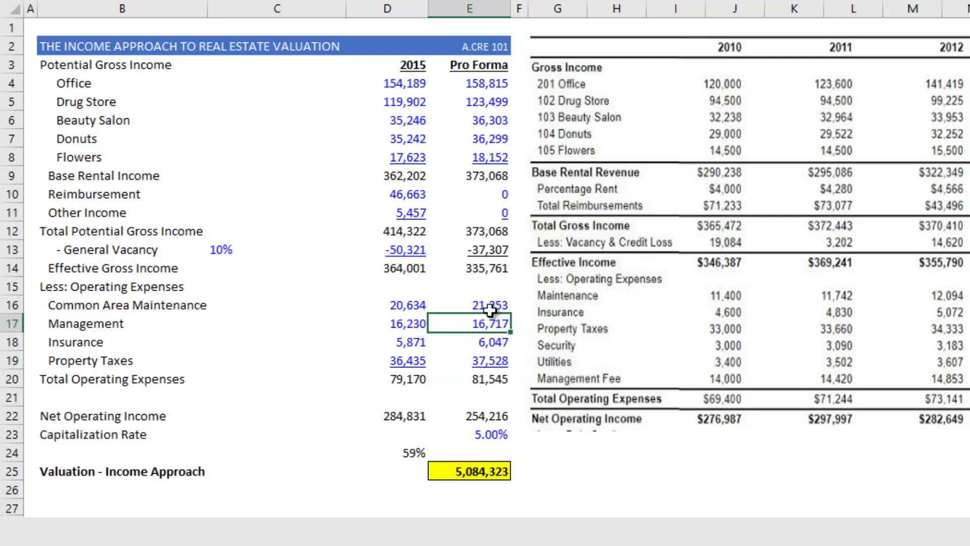
left_click_drag(492, 309, 491, 360)
left_click(489, 383)
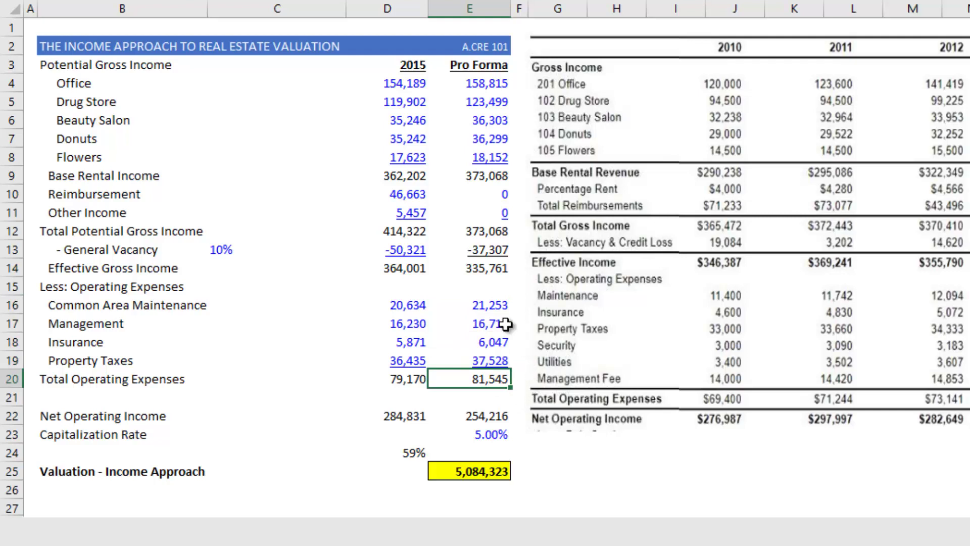
Set Pro Forma reimbursement in E10 to =E20*.6, 60% of total operating expenses.
left_click(491, 196)
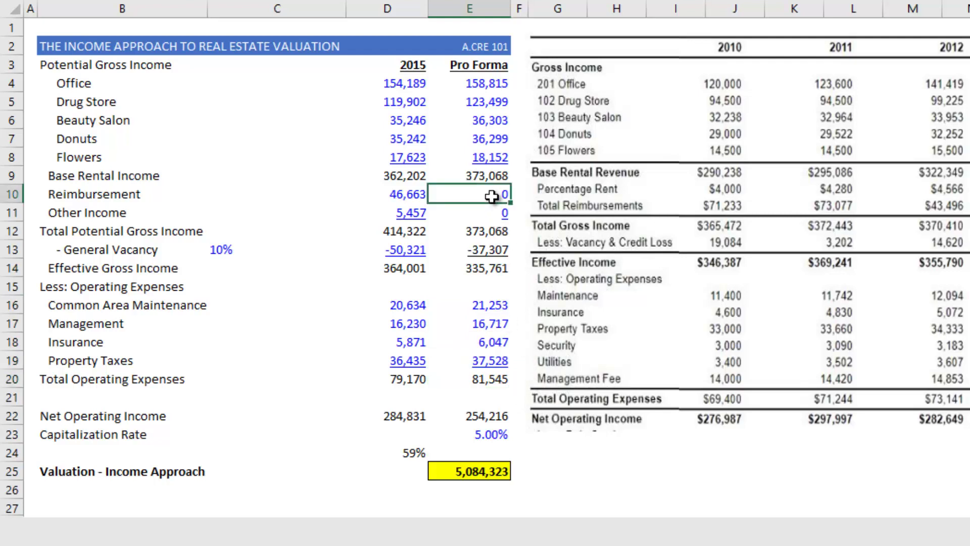
type("=")
left_click(496, 379)
type("*.6")
key("ctrl+Return")
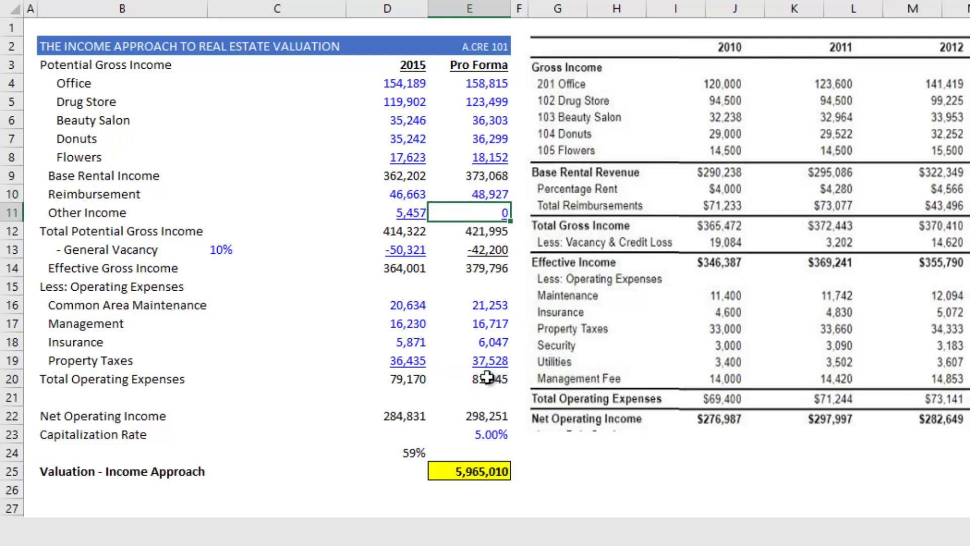
Enter =D11*1.03 in E11 so Pro Forma other income grows 3% to 5,621.
left_click(480, 212)
type("=")
key("Left")
type("*1.03")
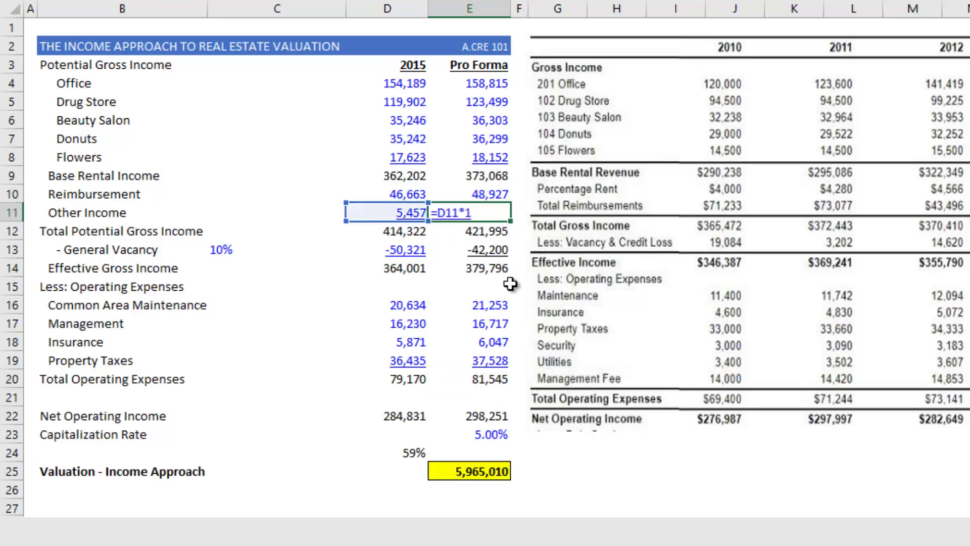
key("ctrl+Return")
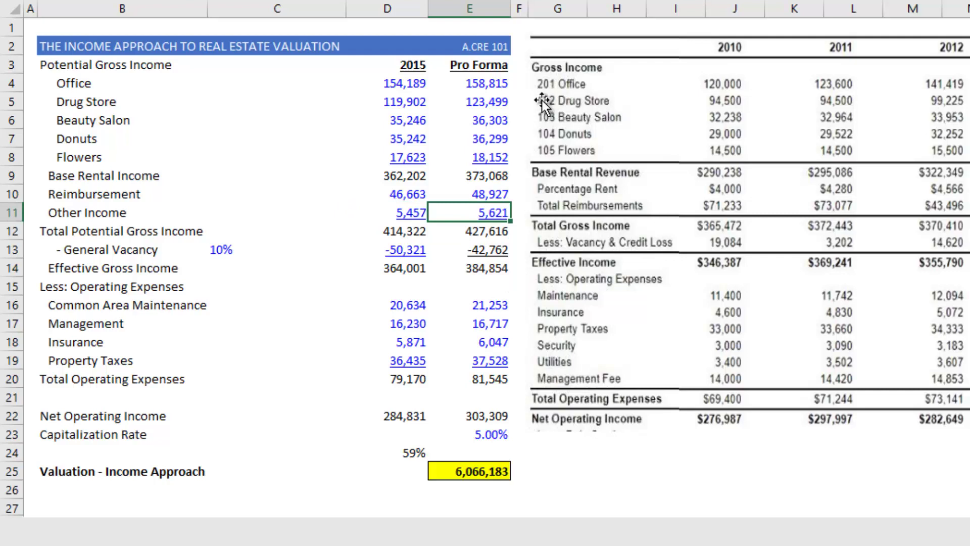
left_click(486, 268)
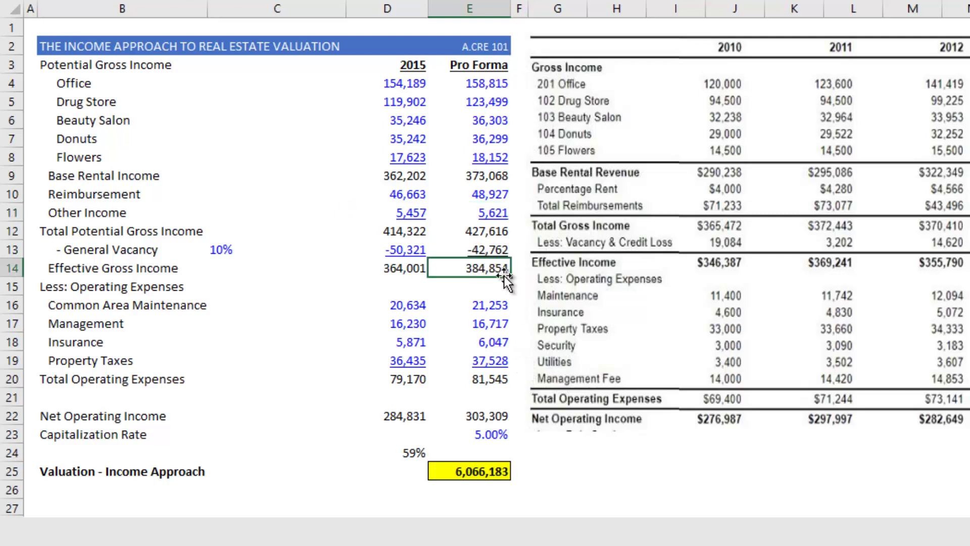
Change the general vacancy rate in C13 from 10% to 12%.
left_click(490, 249)
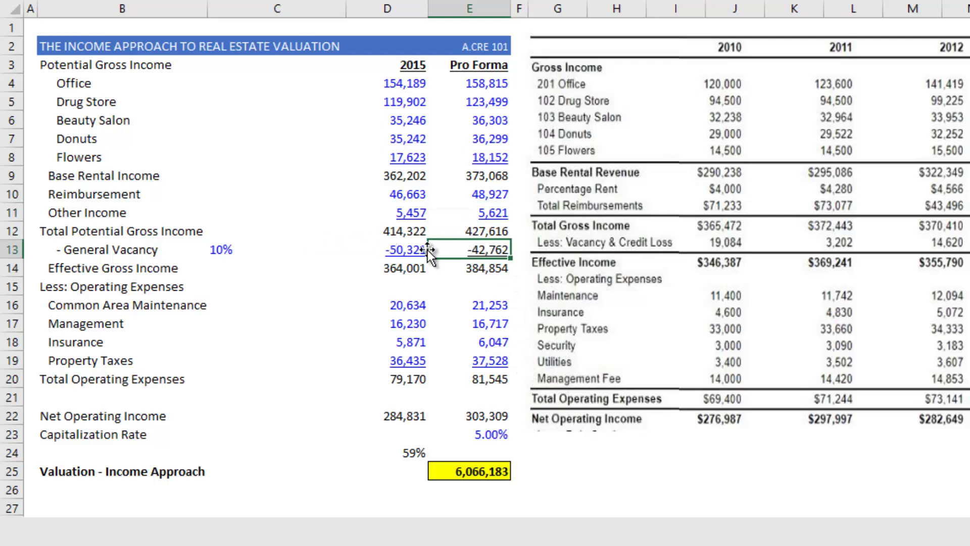
left_click(217, 248)
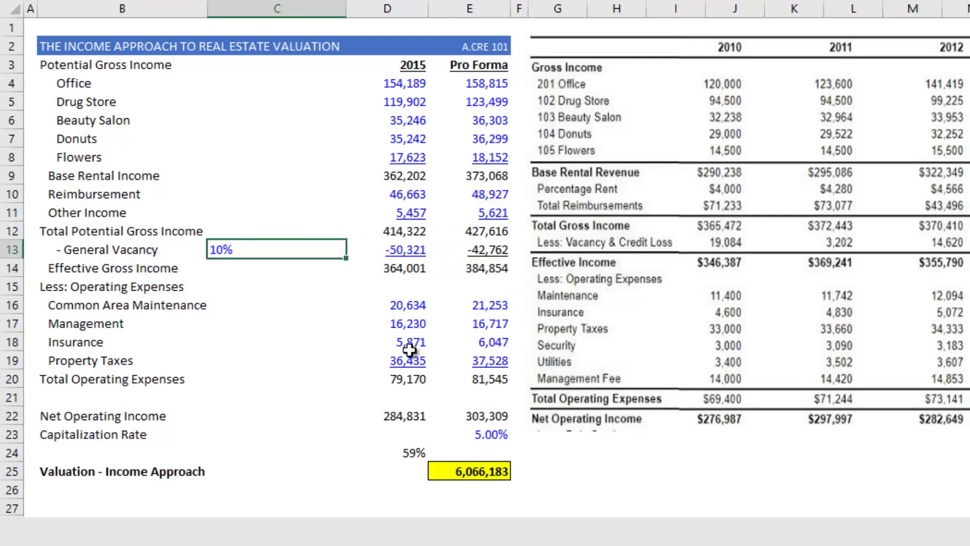
type("12")
key("Return")
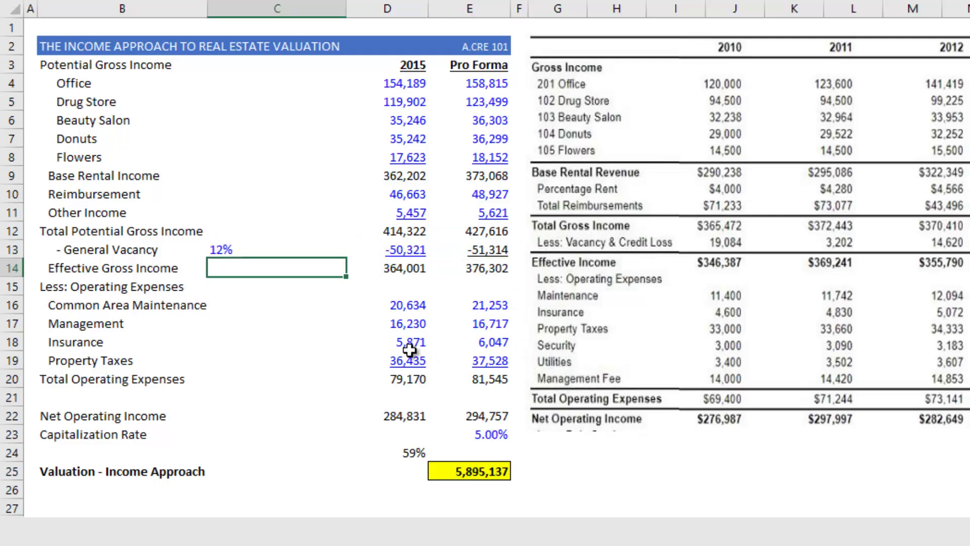
key("Up")
key("Right")
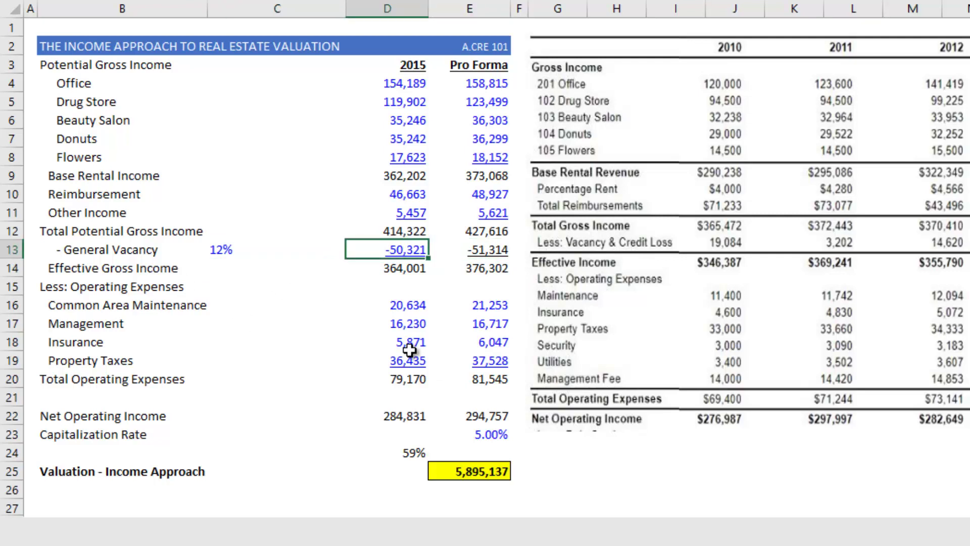
Review the Pro Forma expense formulas and NOI of 294,757 against 2015 NOI.
left_click(489, 302)
left_click(488, 342)
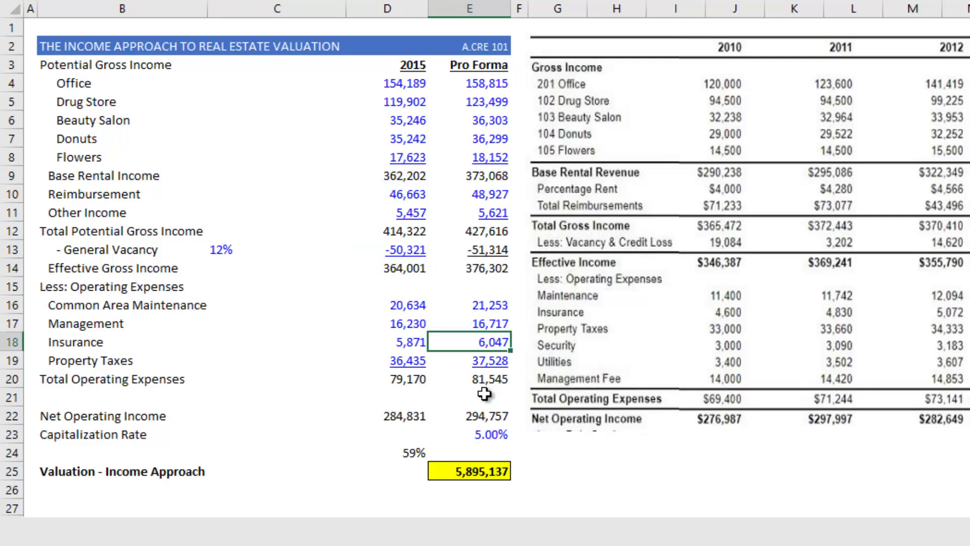
left_click(486, 415)
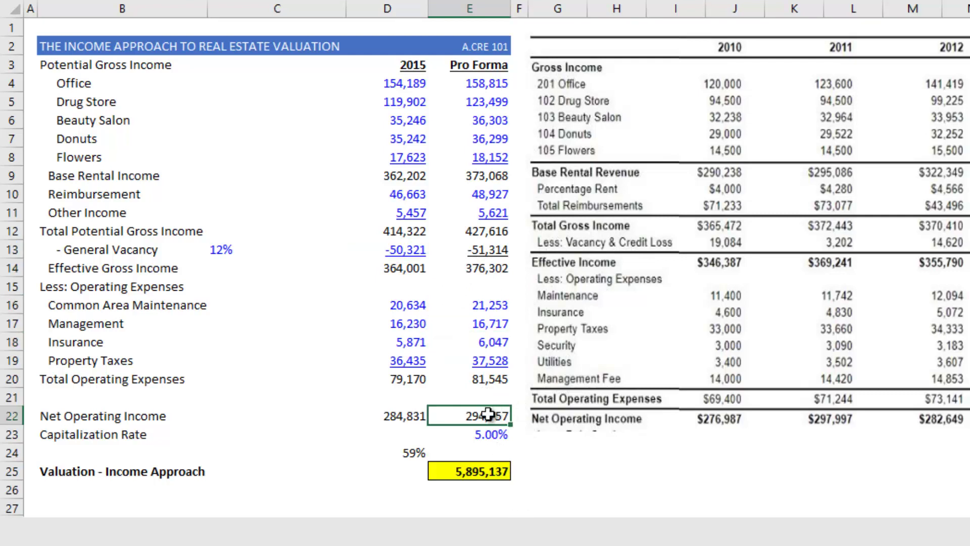
left_click(402, 411)
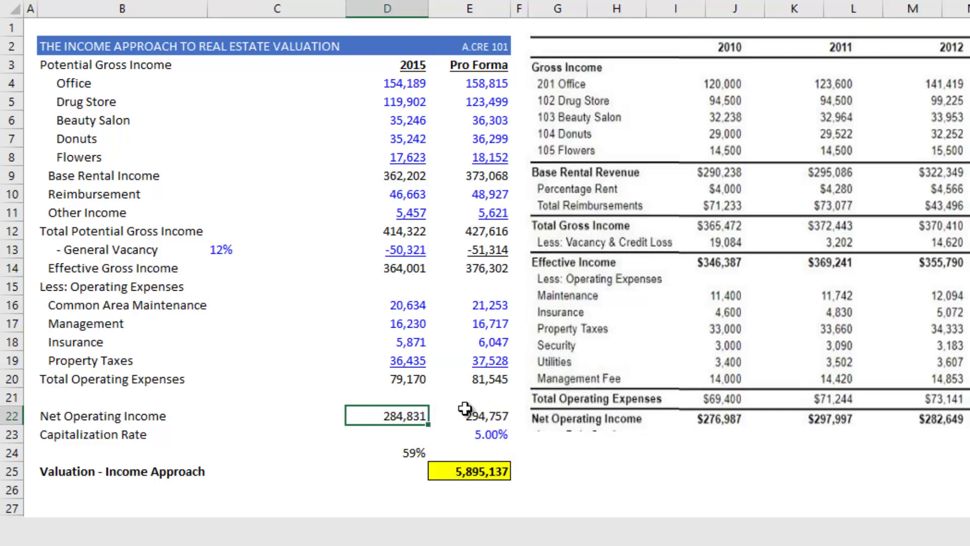
left_click(488, 437)
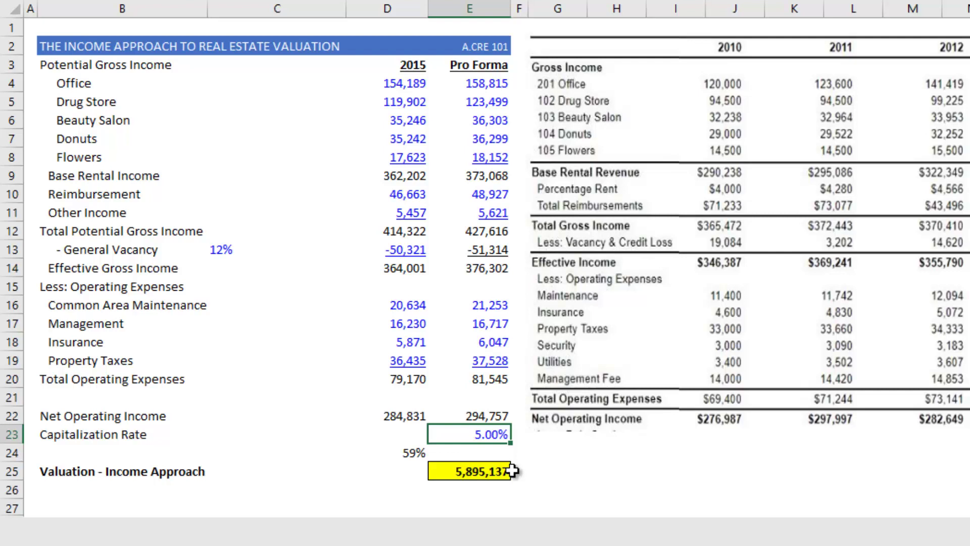
Set the Pro Forma capitalization rate in E23 to 6%.
type("6%")
key("ctrl+Return")
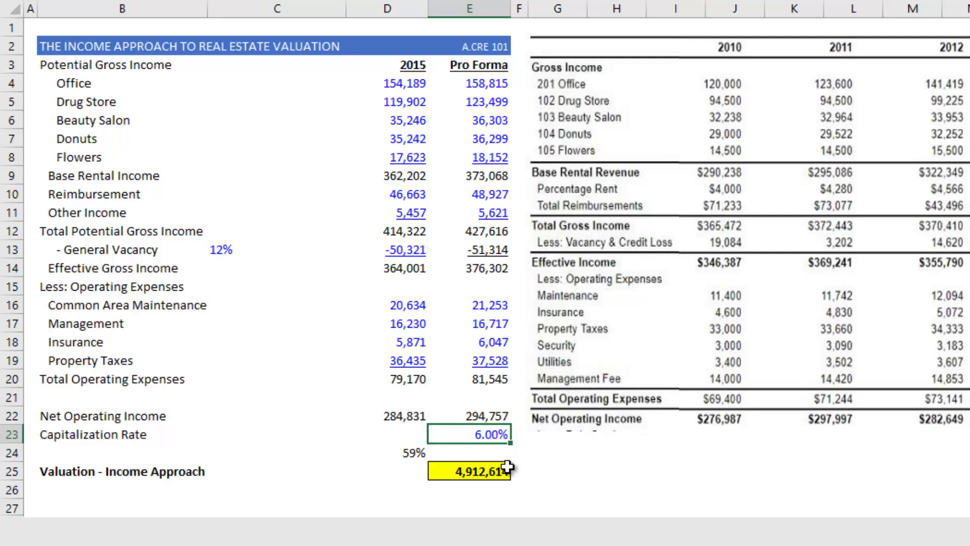
left_click(484, 417)
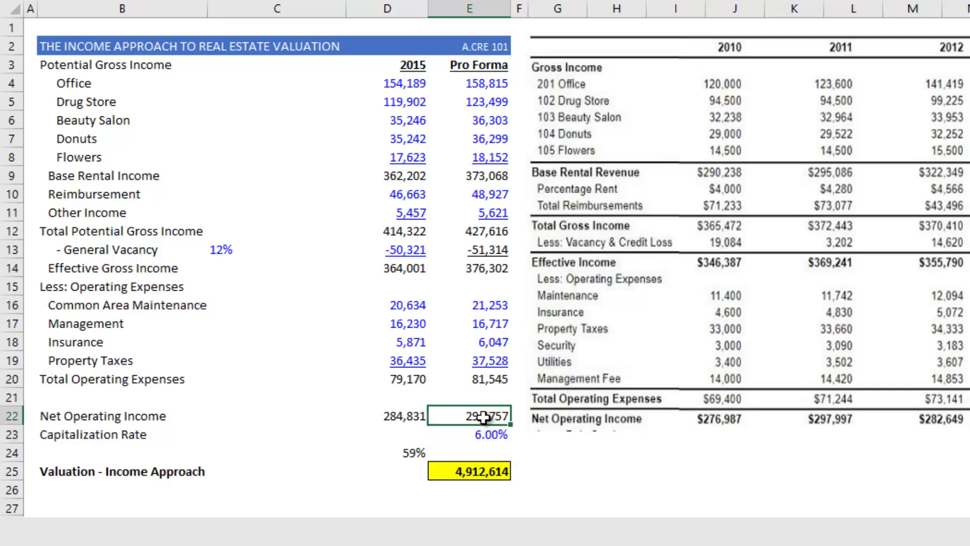
Enter =E22/E23 in the yellow valuation cell E25, giving 4,912,614.
left_click(491, 471)
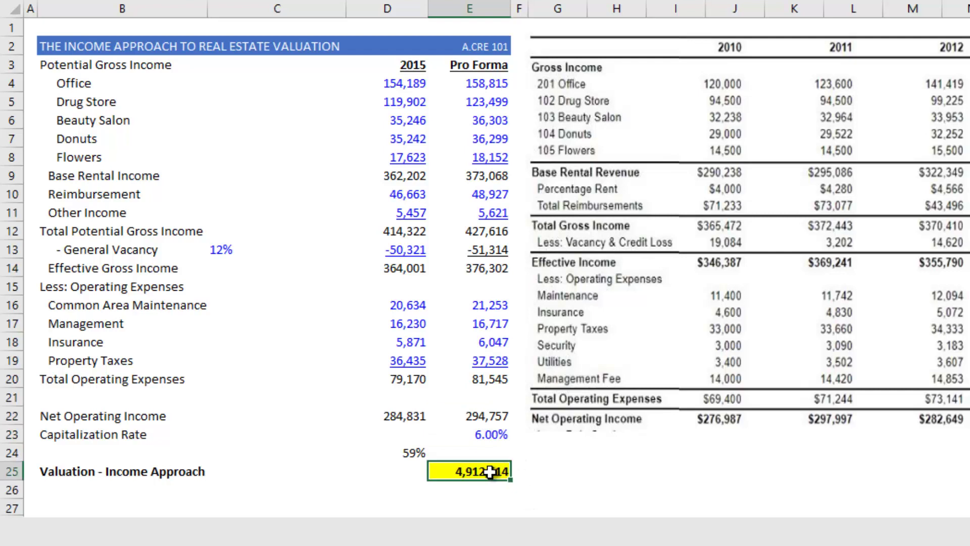
type("=")
key("Up")
key("Up")
key("Up")
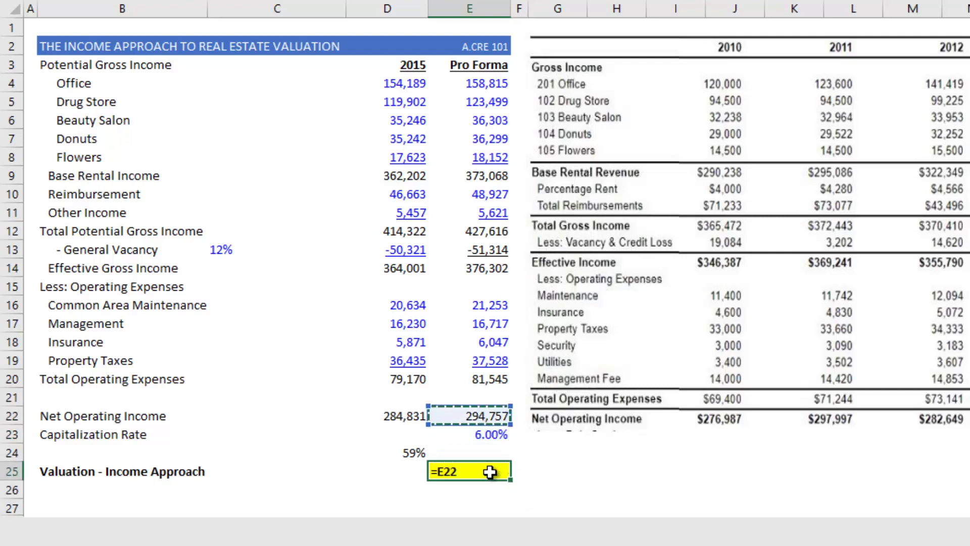
type("/")
key("Up")
key("Up")
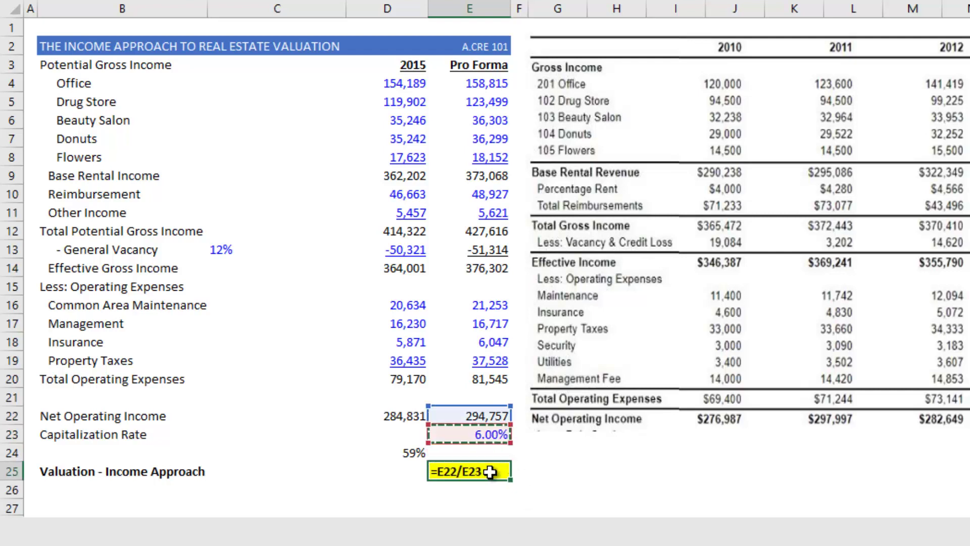
key("Return")
key("Up")
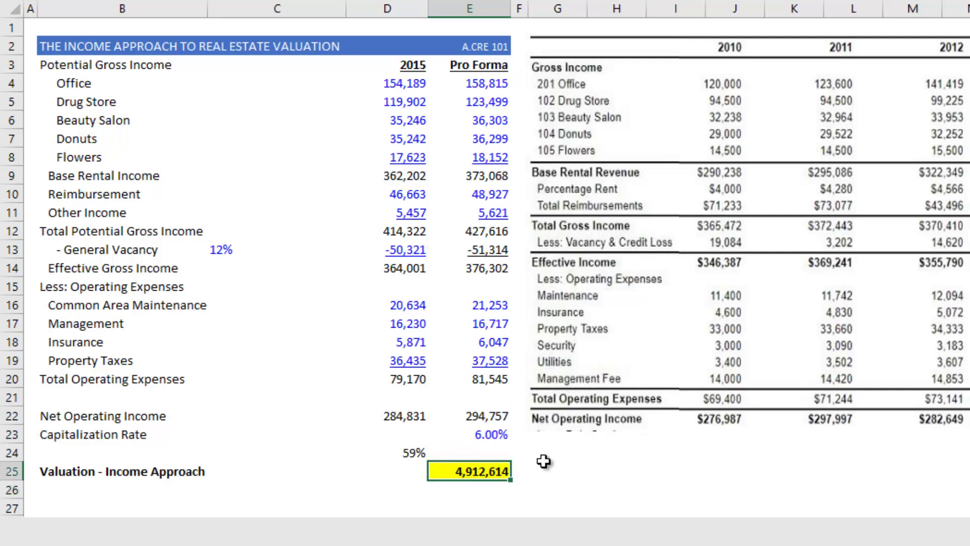